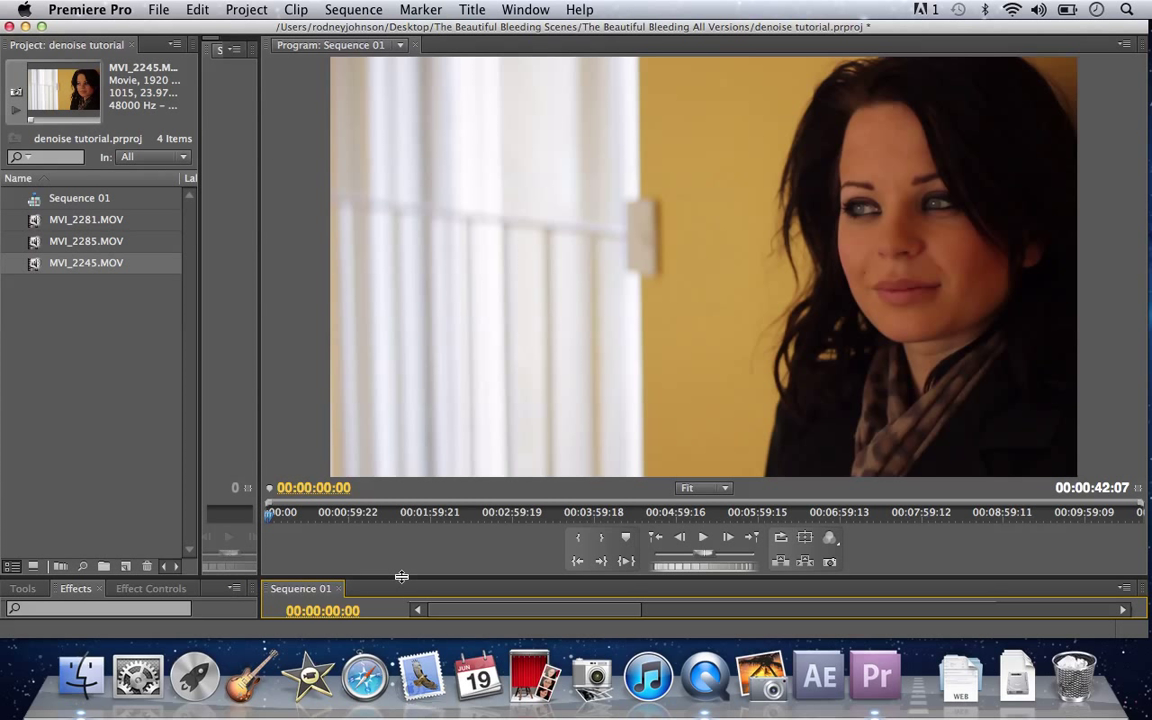
# - Make the Sequence 01 timeline taller so MVI_2245.MOV shows on Video 1 and Audio 1
pyautogui.press('ctrl+super+Escape')
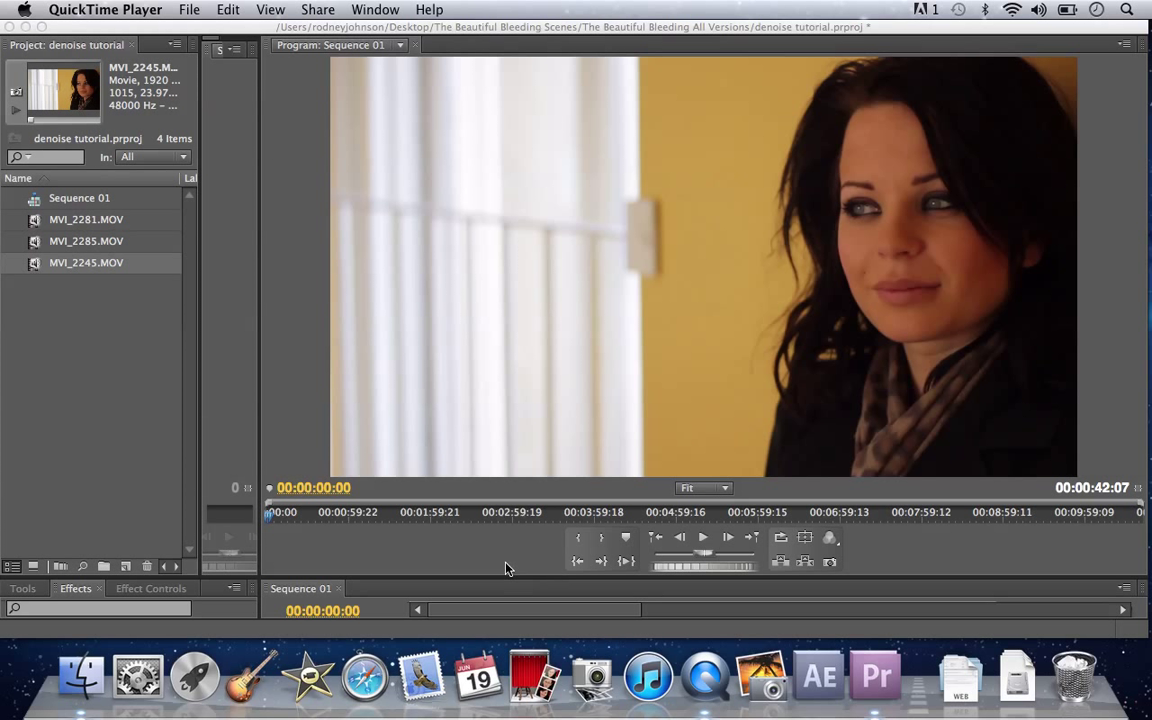
pyautogui.click(467, 580)
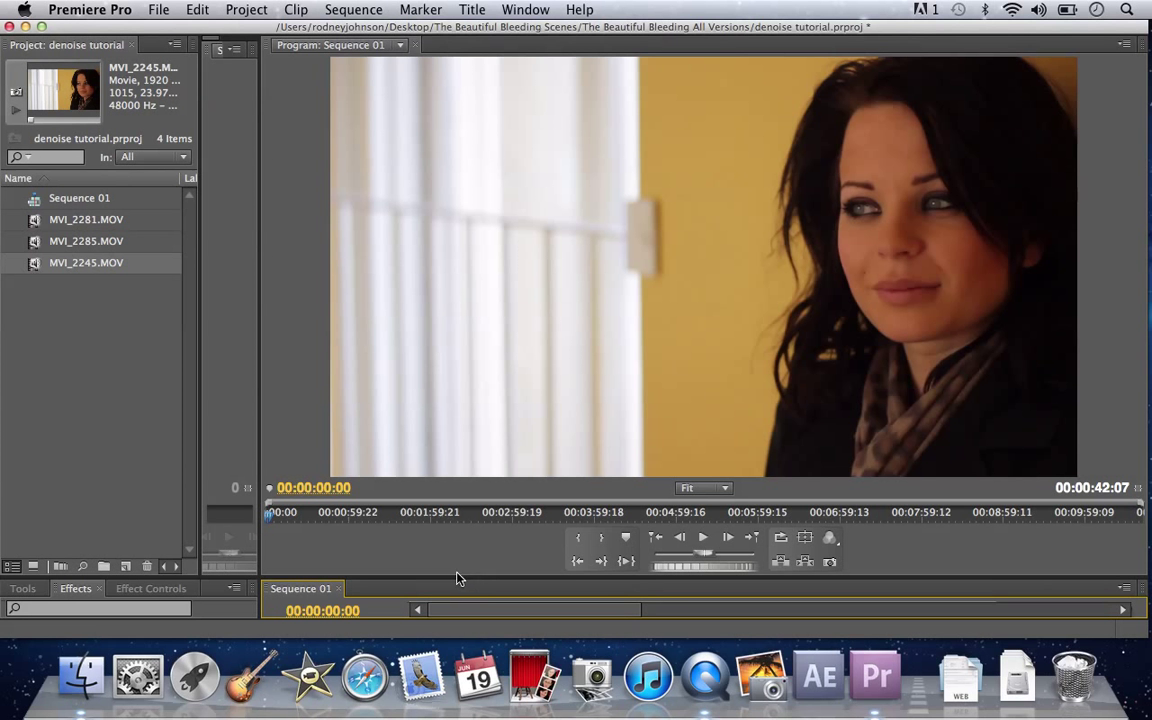
pyautogui.moveTo(432, 576); pyautogui.dragTo(439, 532)
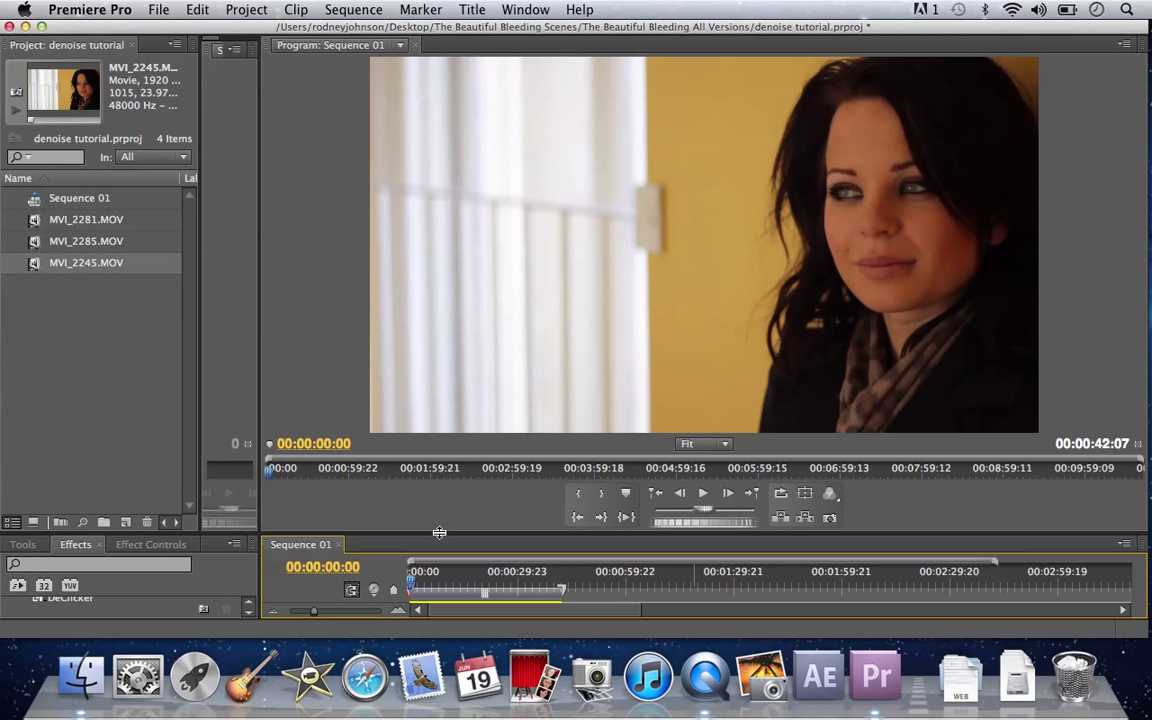
pyautogui.moveTo(439, 532); pyautogui.dragTo(454, 404)
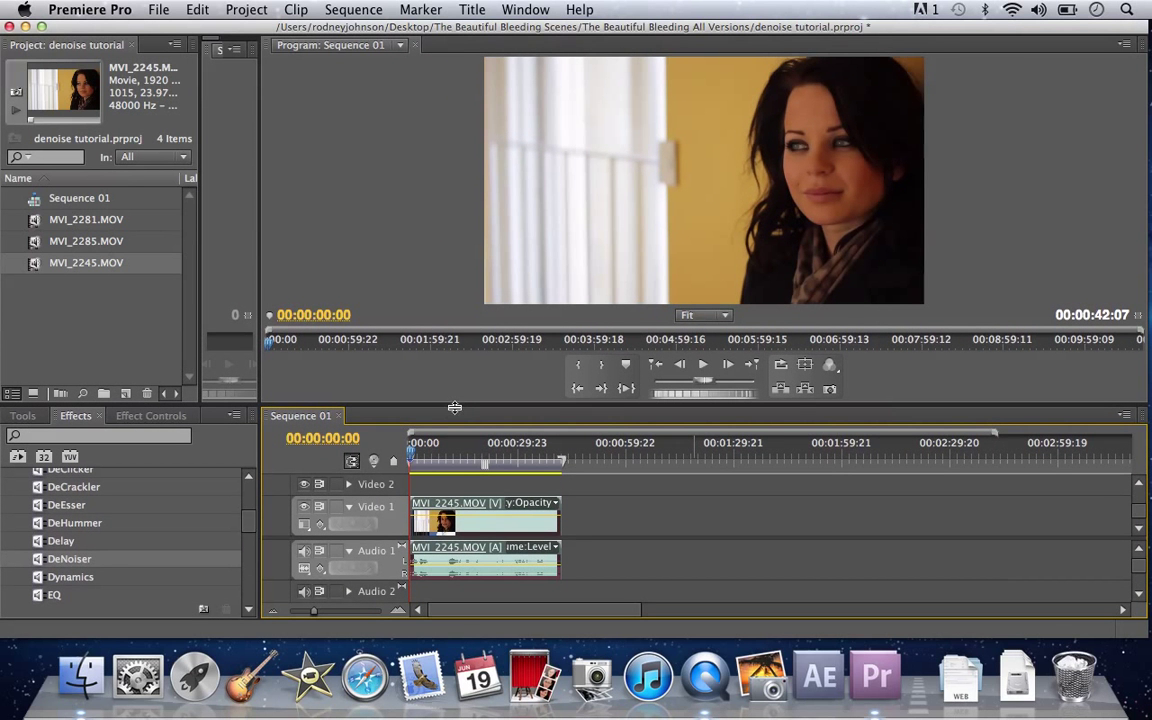
# - Collapse the Audio Effects folder, check the Tools panel, then return to the Effects list
pyautogui.click(22, 415)
pyautogui.click(75, 415)
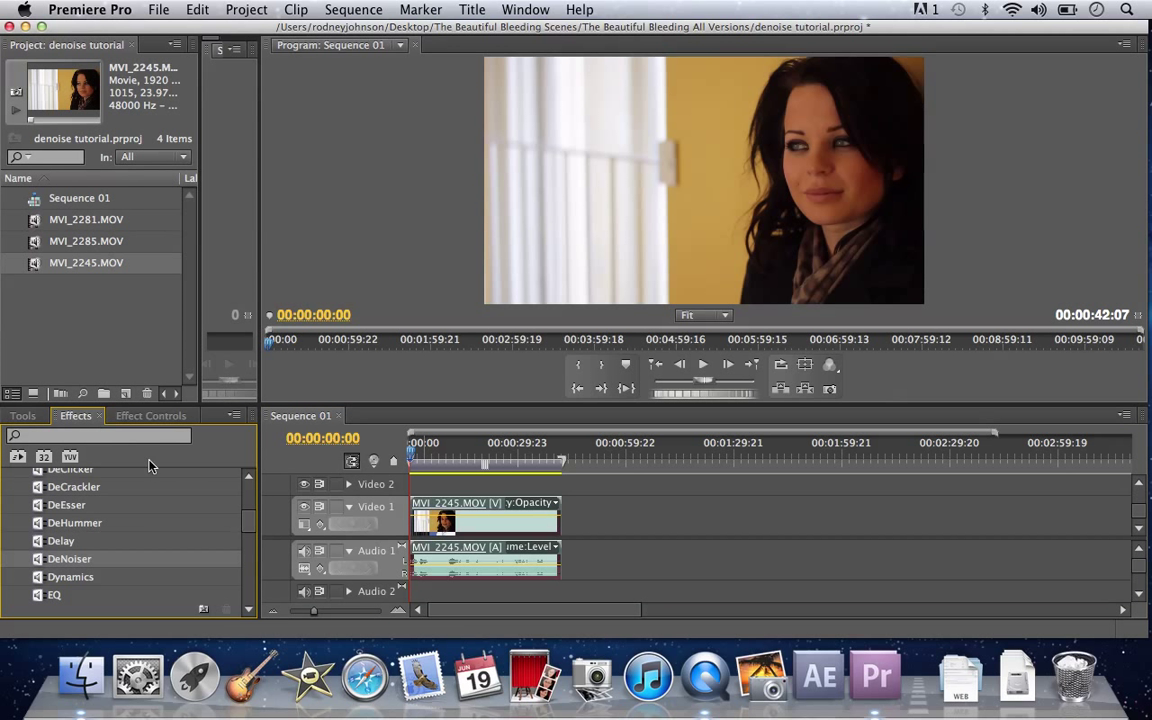
pyautogui.moveTo(249, 522); pyautogui.dragTo(249, 494)
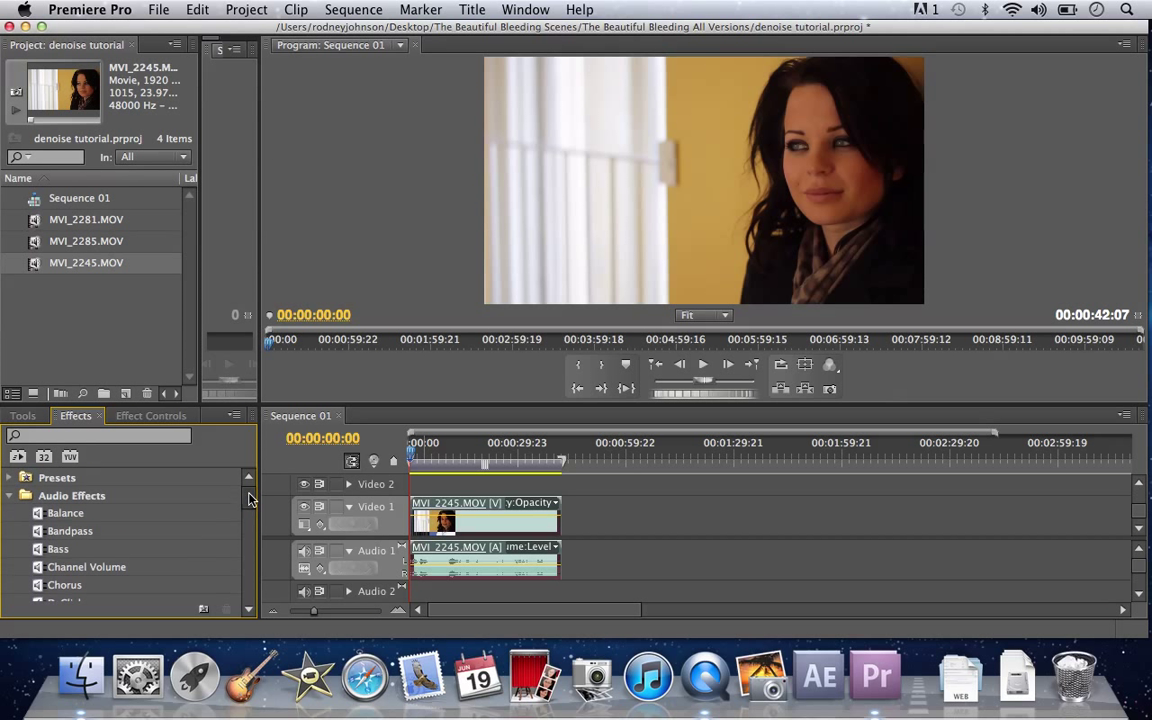
pyautogui.click(11, 495)
pyautogui.click(24, 416)
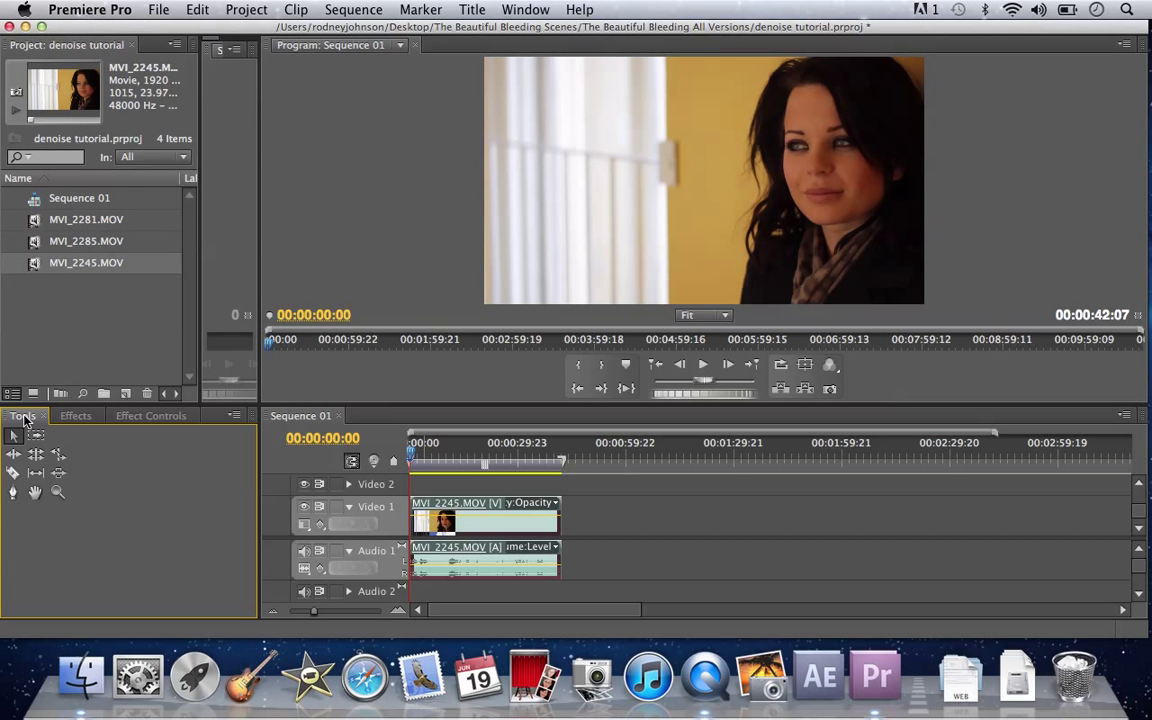
pyautogui.click(73, 416)
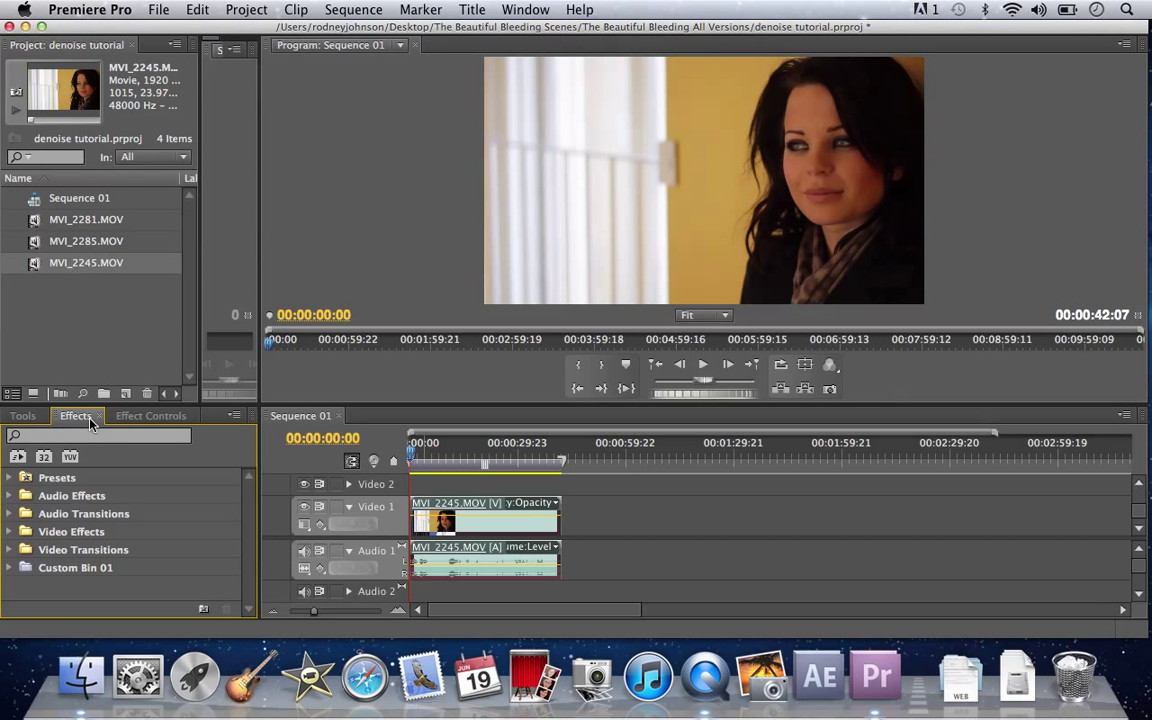
pyautogui.click(525, 10)
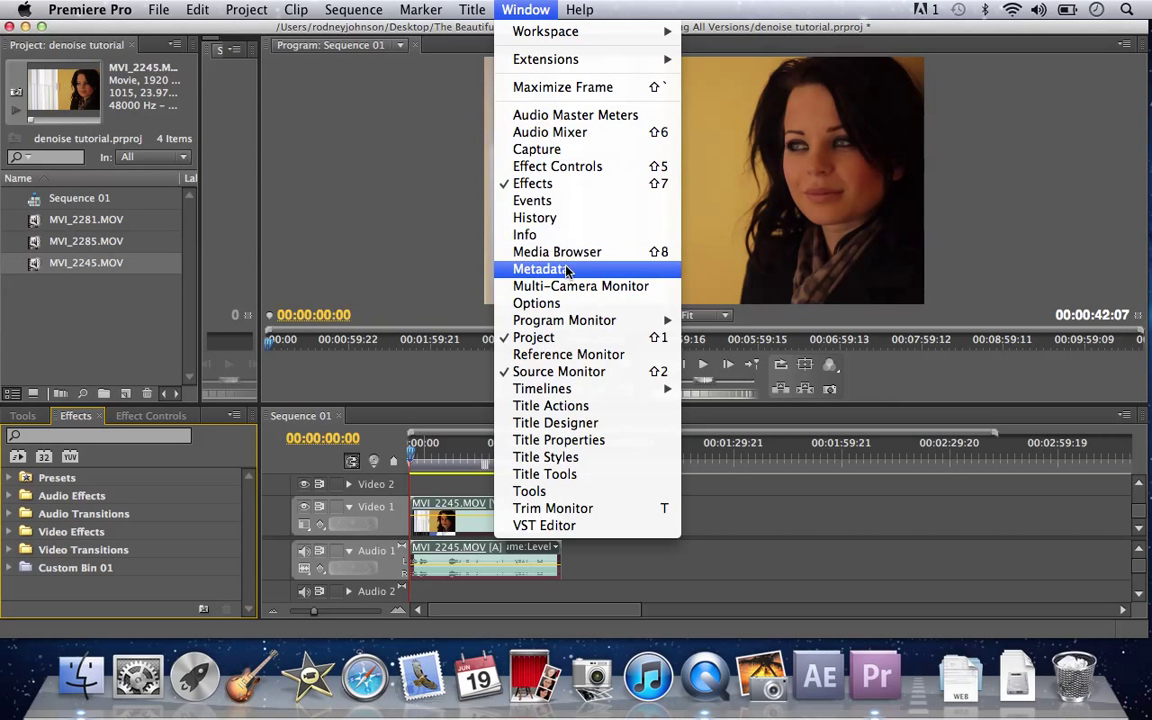
pyautogui.click(271, 403)
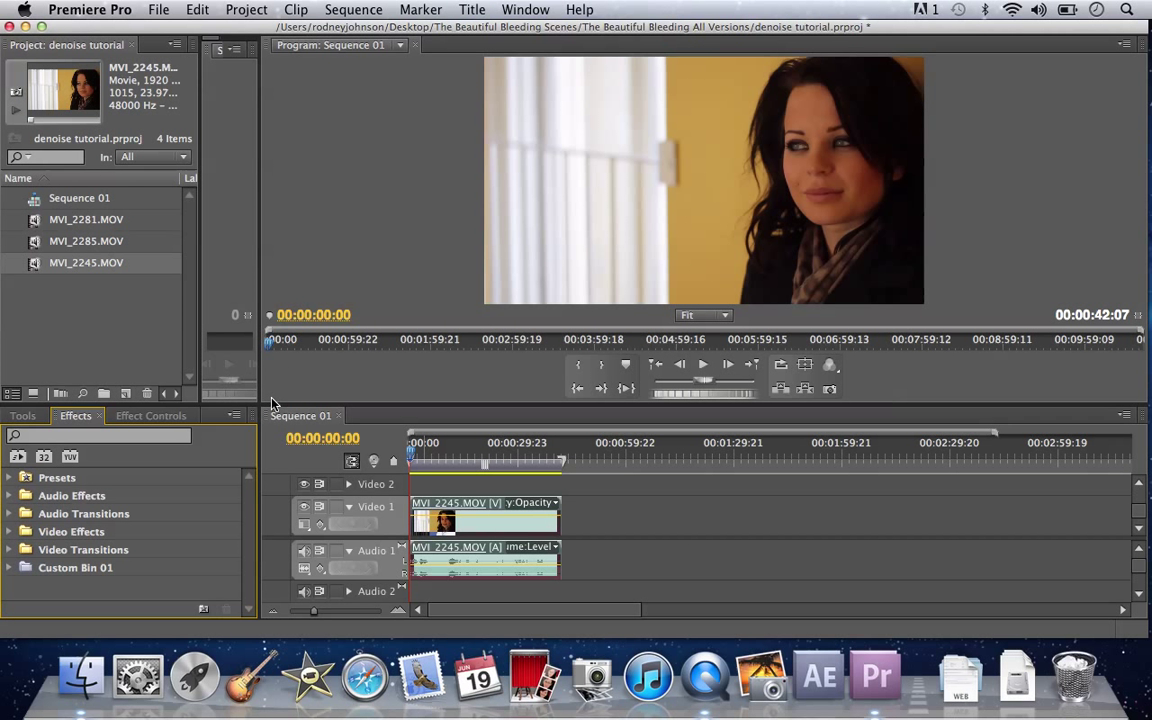
pyautogui.click(159, 10)
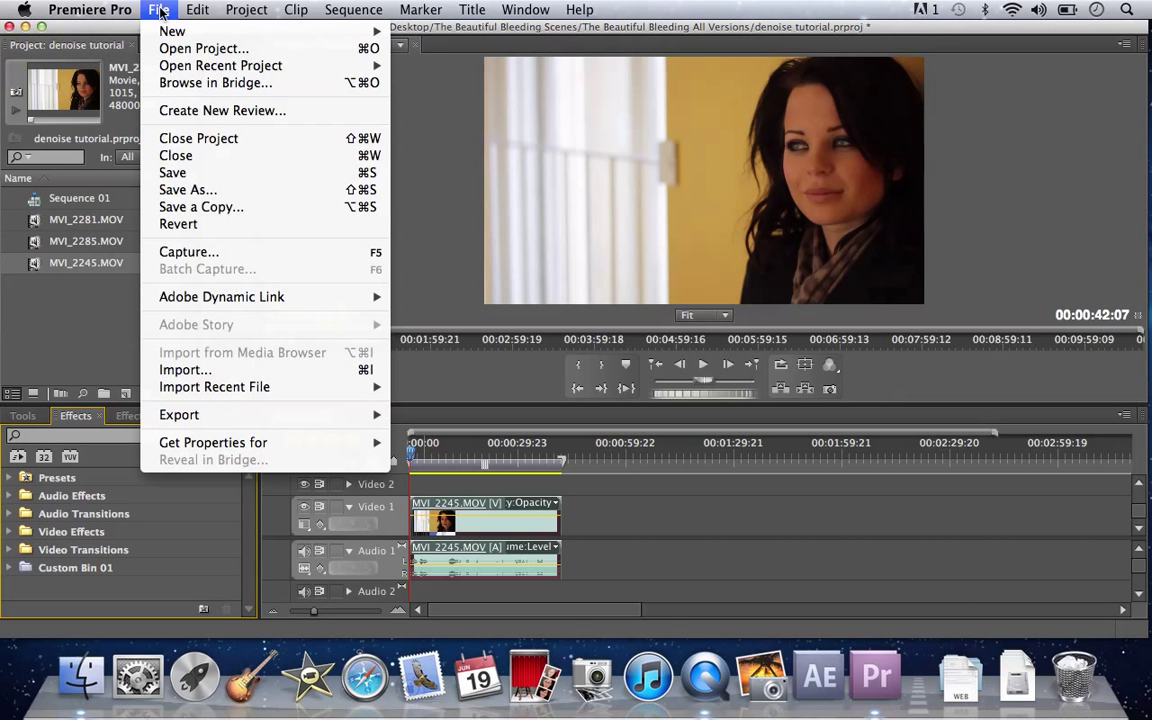
pyautogui.click(216, 376)
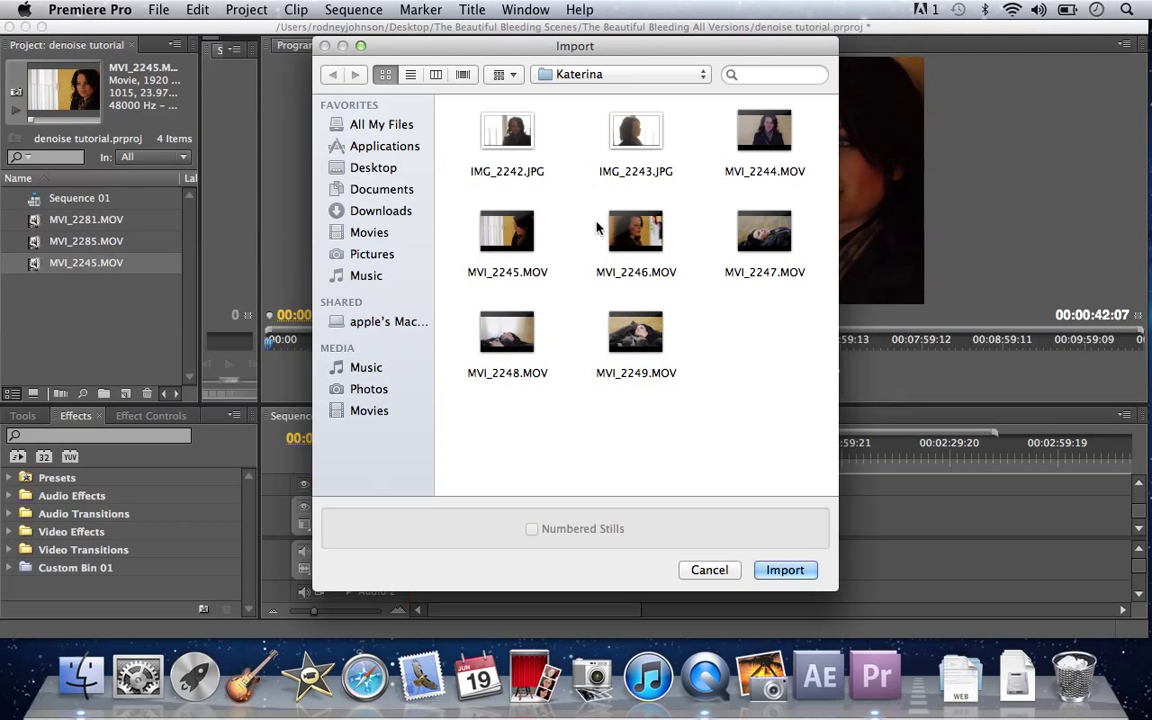
pyautogui.click(709, 569)
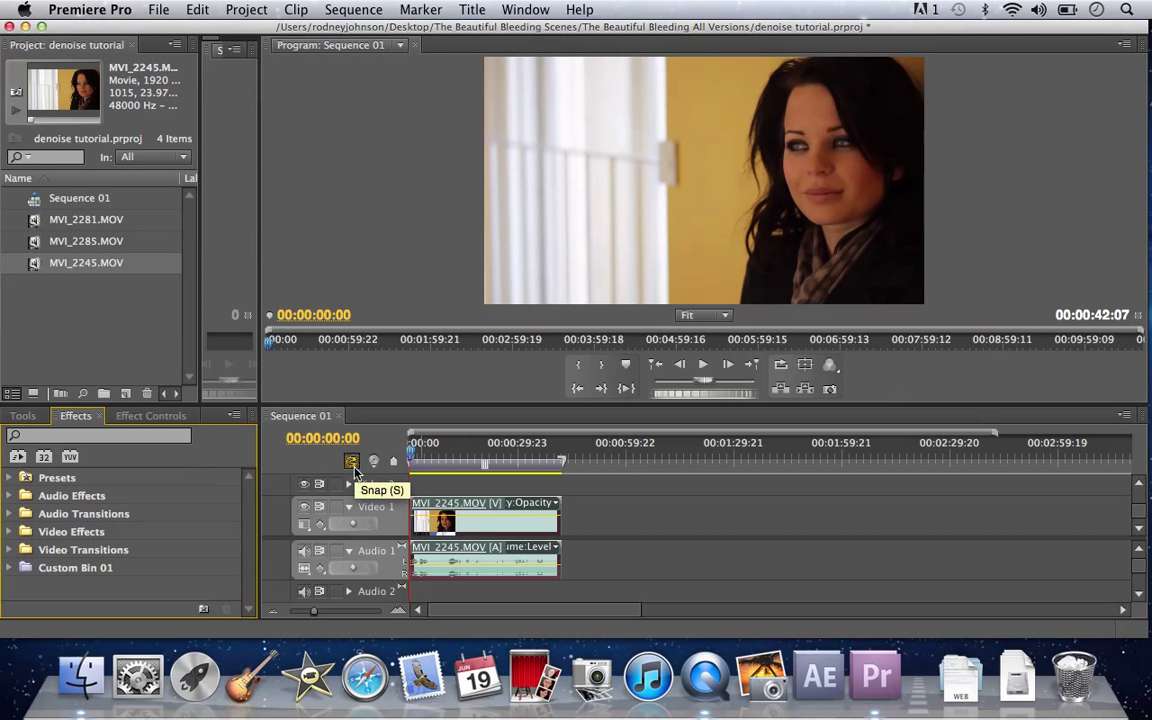
pyautogui.press('space')
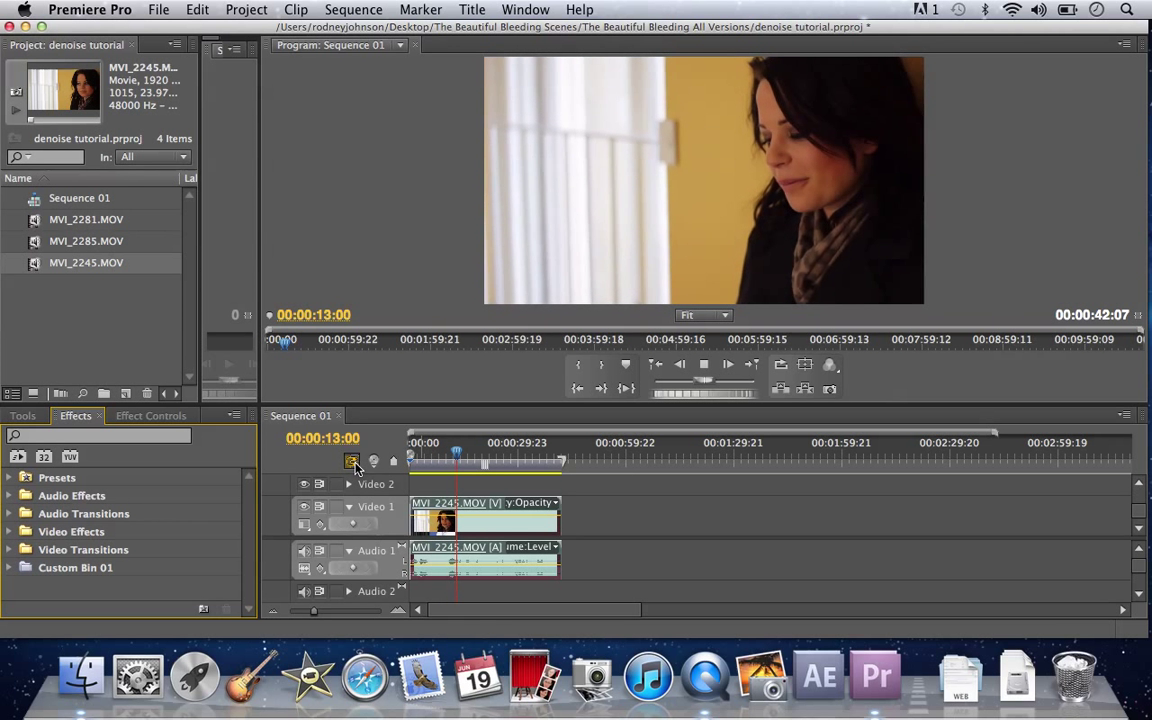
pyautogui.press('space')
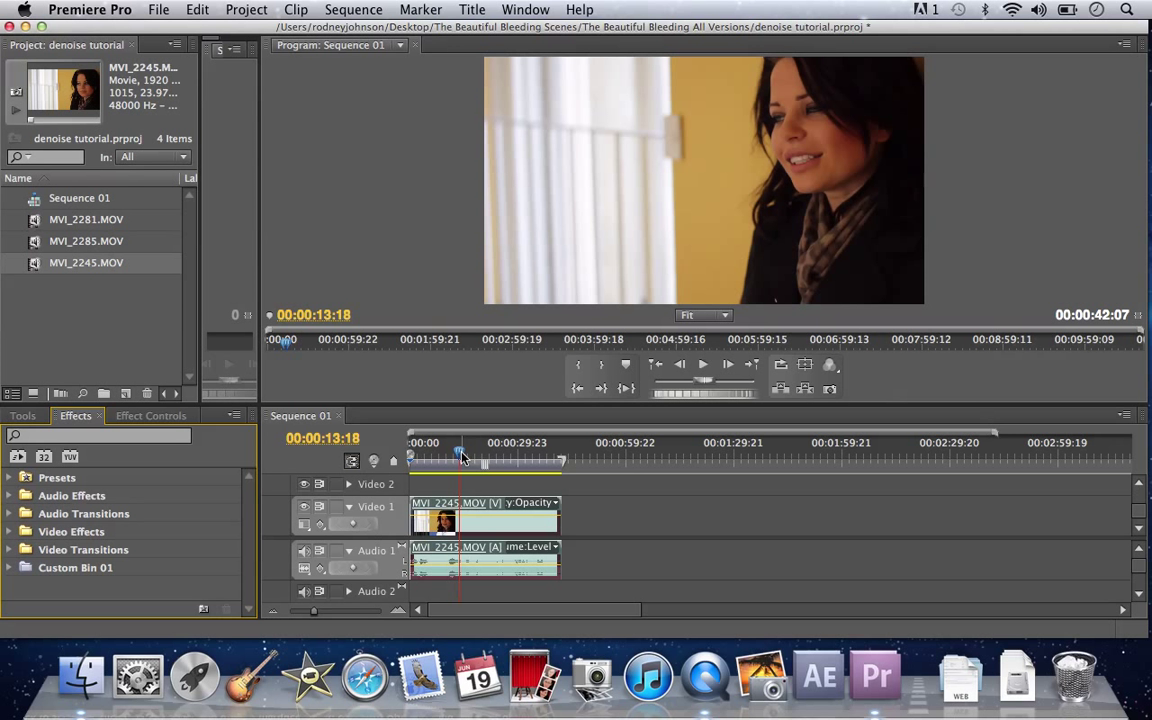
pyautogui.click(447, 455)
pyautogui.press('Home')
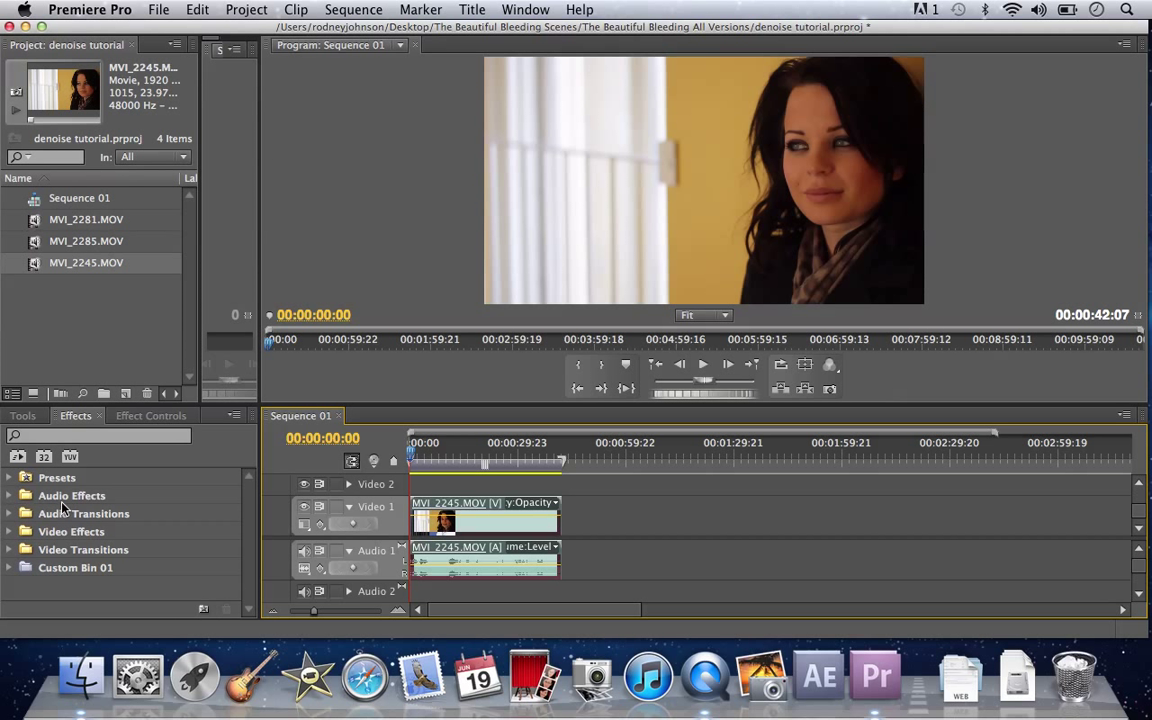
# - Drop the DeNoiser audio effect from Audio Effects onto MVI_2245.MOV's Audio 1 clip
pyautogui.click(11, 497)
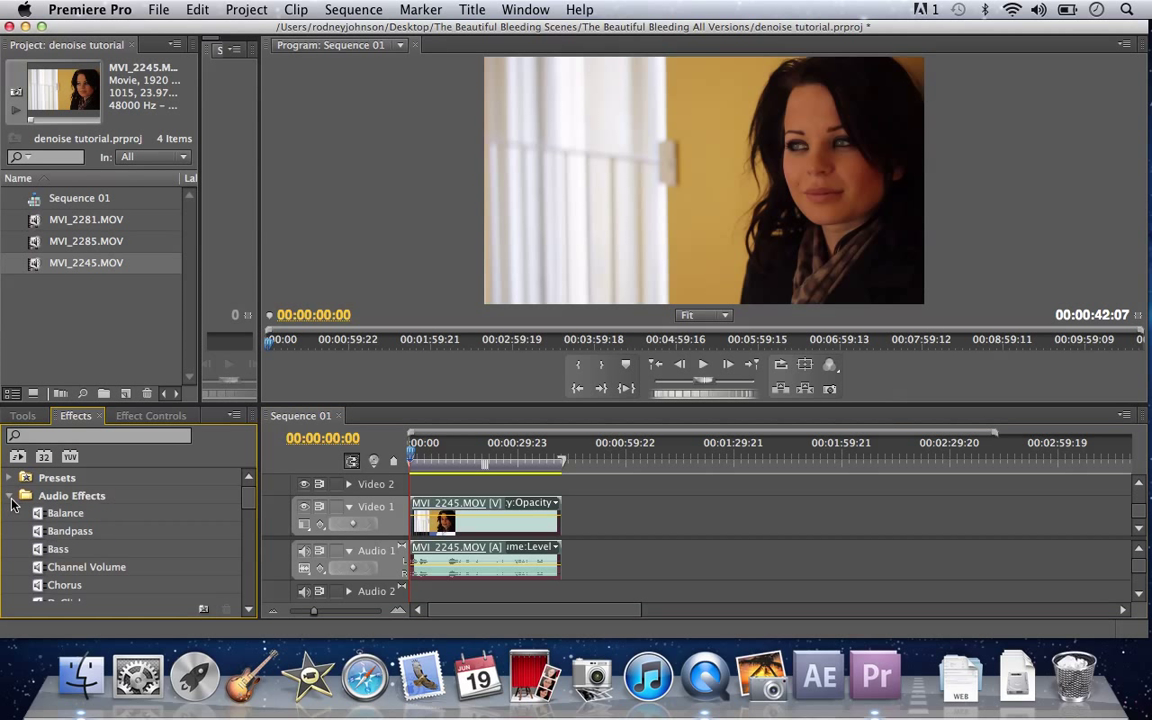
pyautogui.moveTo(241, 505); pyautogui.dragTo(249, 535)
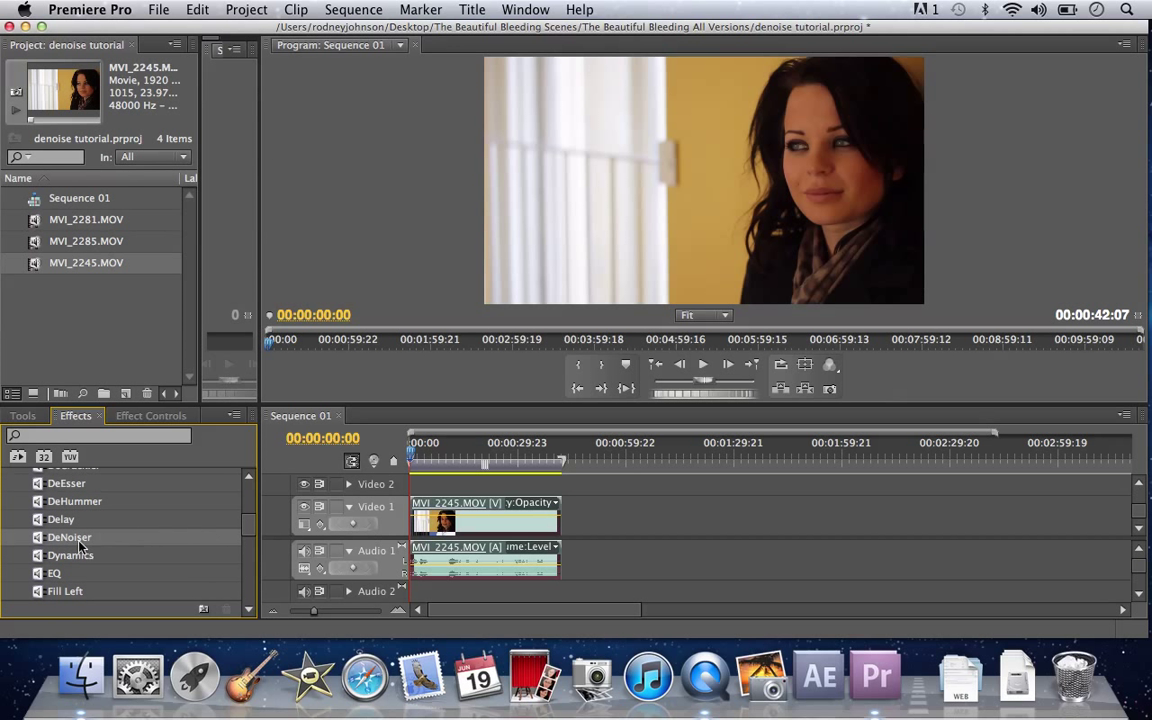
pyautogui.moveTo(40, 540); pyautogui.dragTo(430, 562)
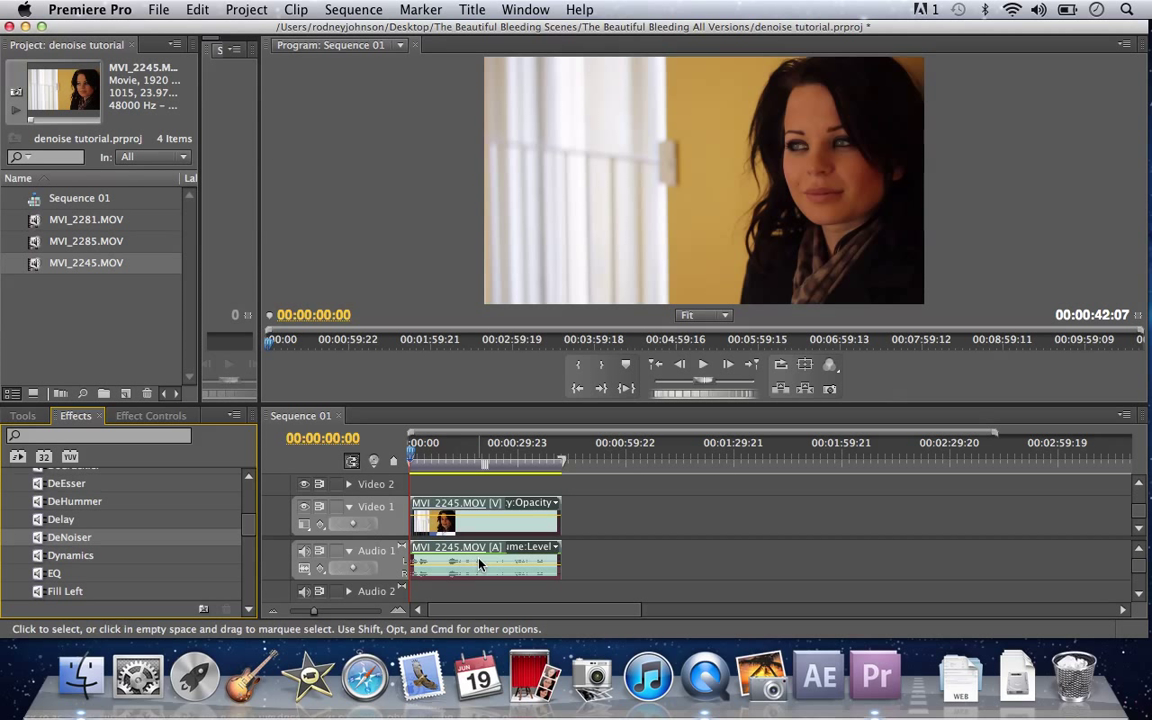
# - Expand DeNoiser's Custom Setup in Effect Controls, enlarging the panel to show its knobs
pyautogui.click(148, 419)
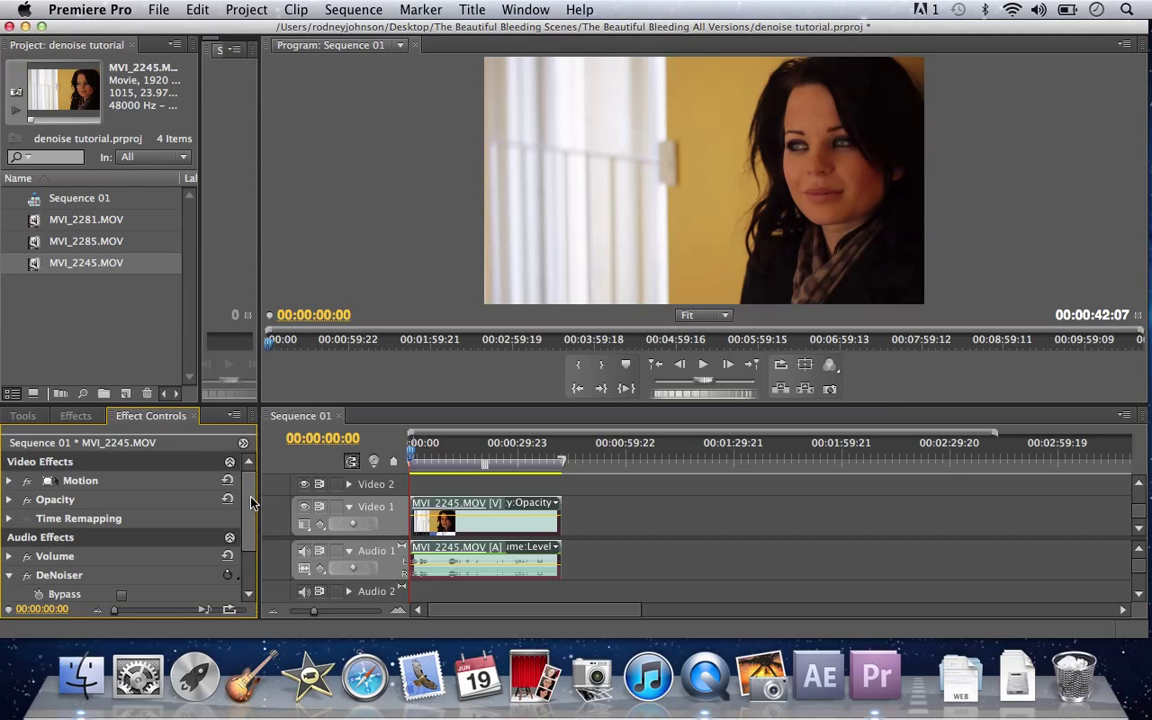
pyautogui.scroll(-3, 245, 495)
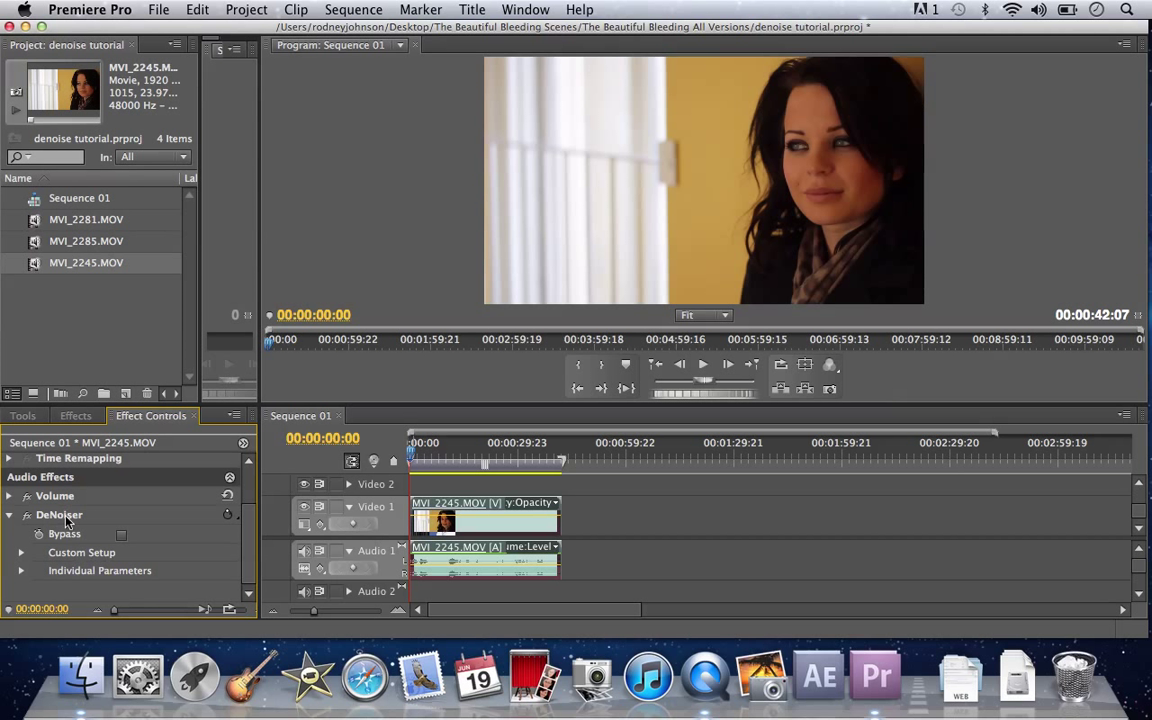
pyautogui.click(23, 558)
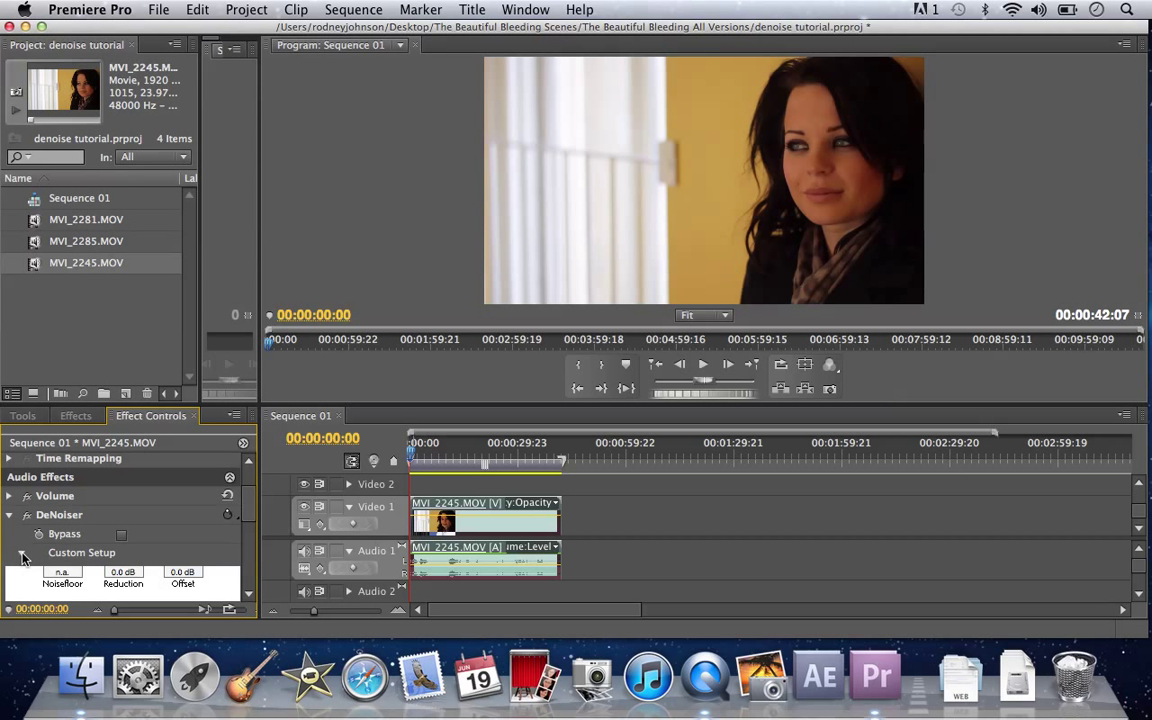
pyautogui.scroll(-1, 250, 521)
pyautogui.moveTo(250, 521); pyautogui.dragTo(224, 490)
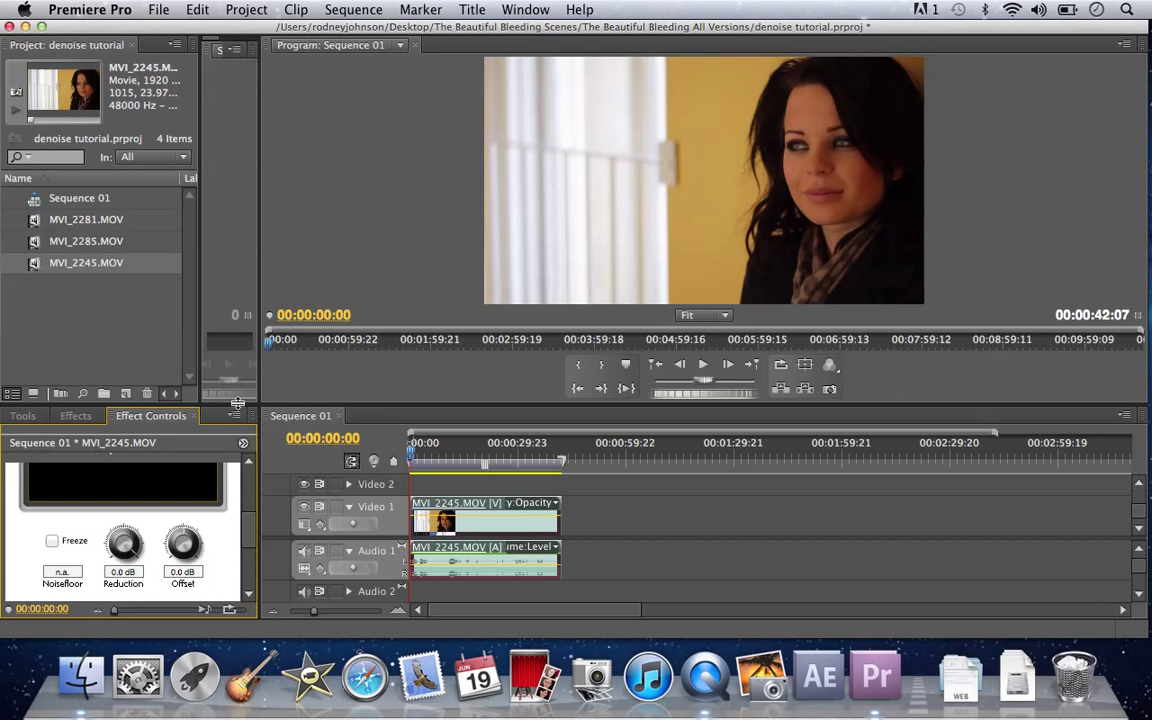
pyautogui.moveTo(236, 408); pyautogui.dragTo(247, 318)
pyautogui.scroll(1, 248, 461)
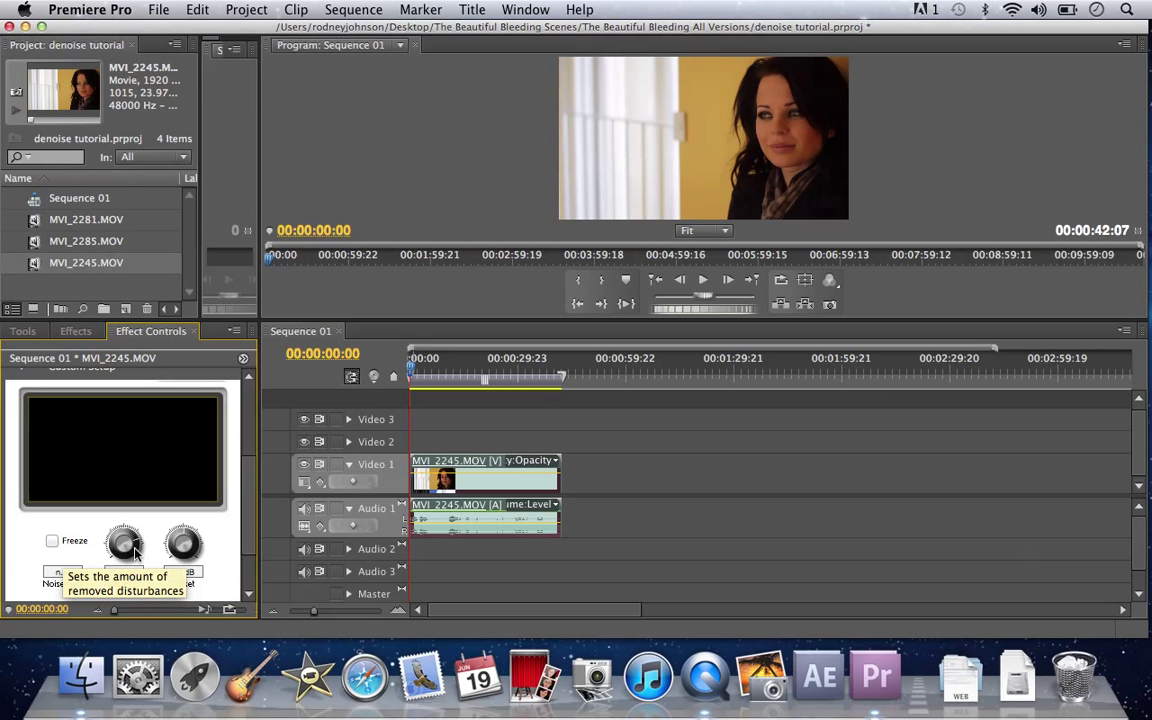
# - Set DeNoiser Reduction to -20.0 dB and Offset to 1.2 dB, playing the sequence to listen
pyautogui.moveTo(135, 545); pyautogui.dragTo(132, 530)
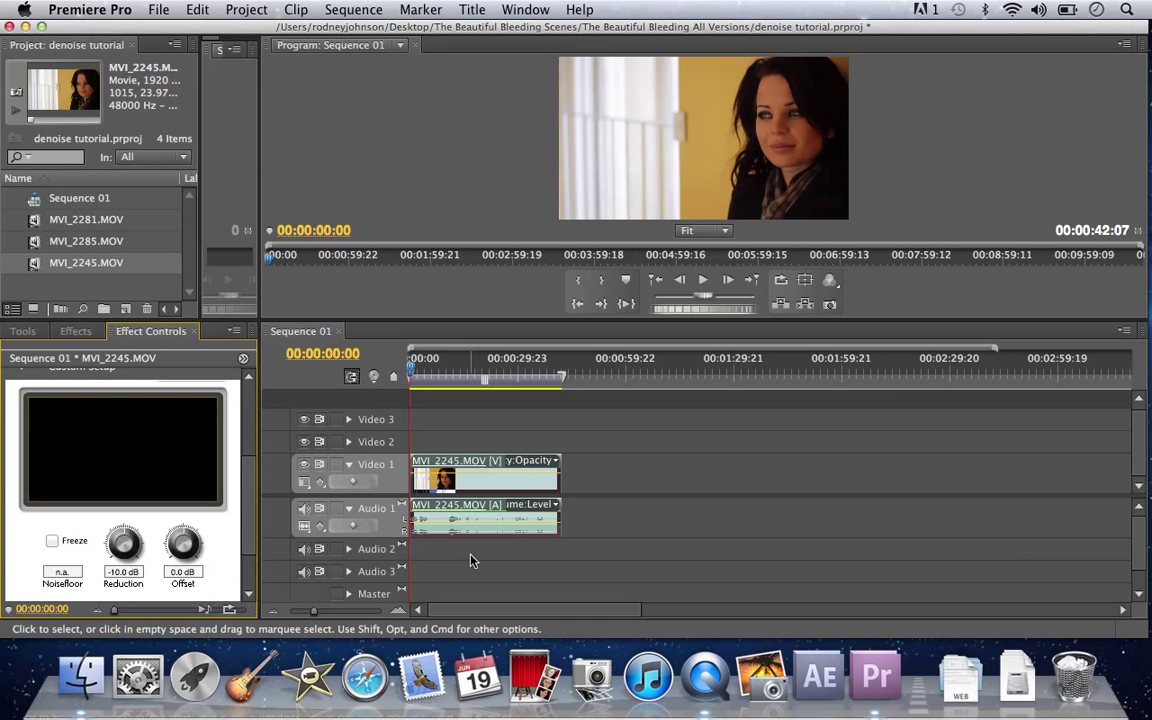
pyautogui.press('space')
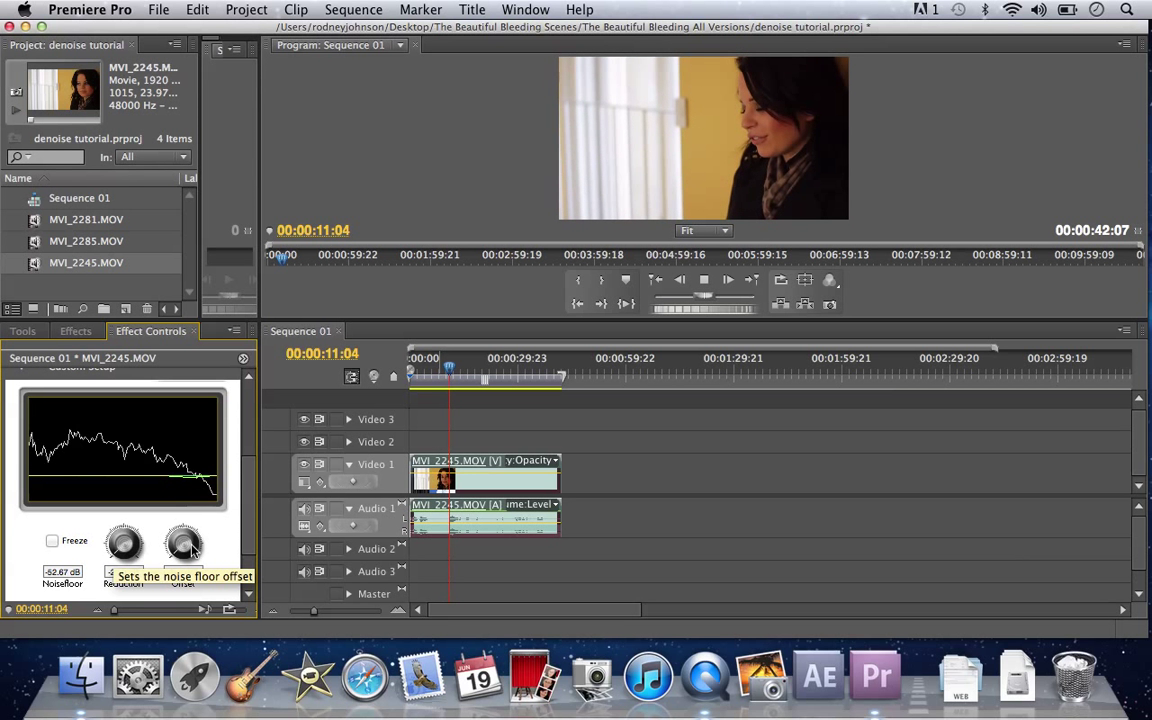
pyautogui.press('space')
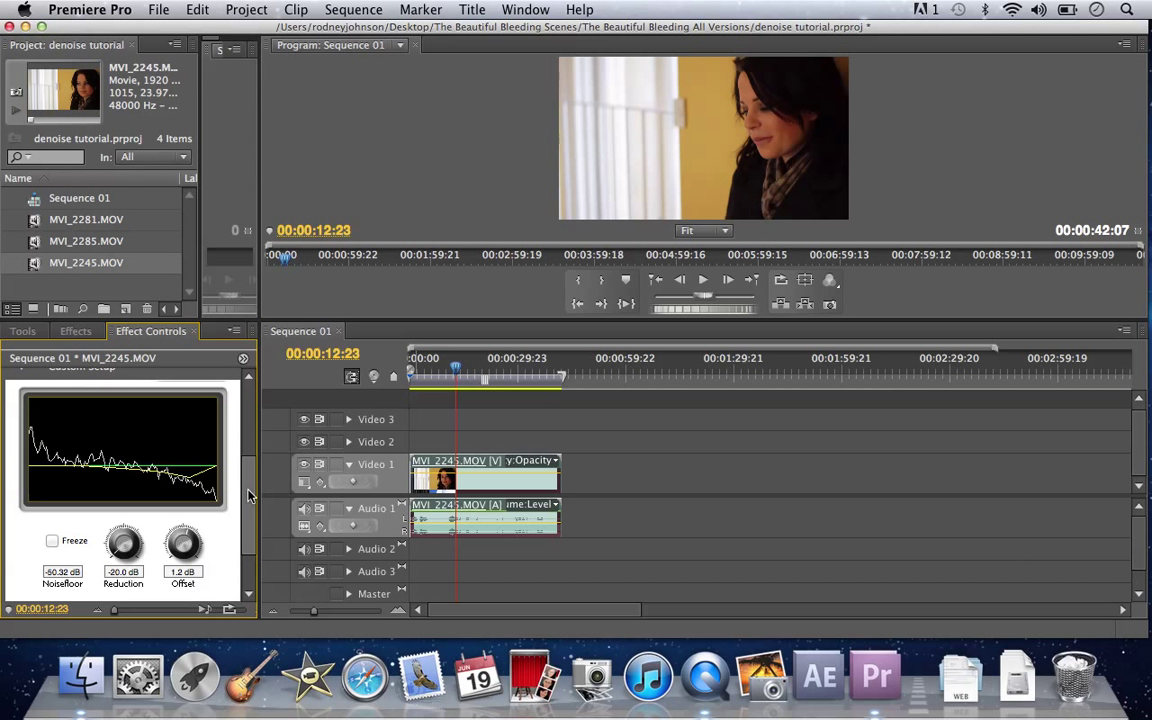
# - Delete the DeNoiser effect from MVI_2245.MOV in Effect Controls, leaving only Volume
pyautogui.moveTo(250, 497); pyautogui.dragTo(254, 413)
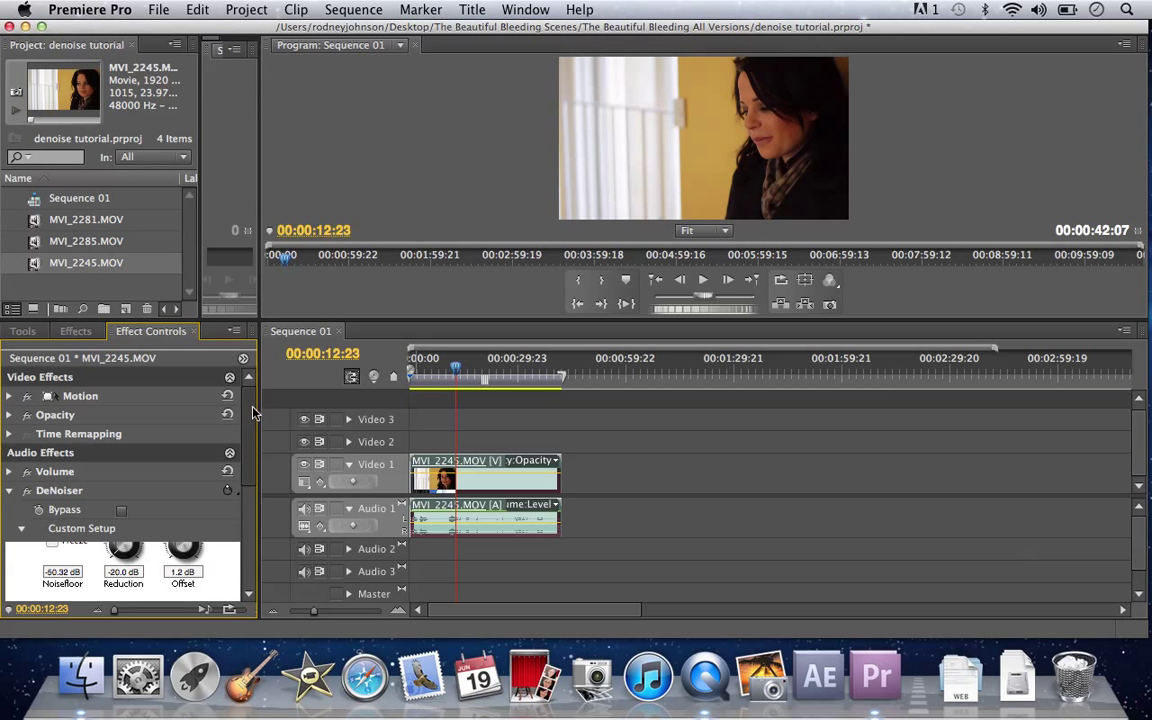
pyautogui.click(72, 492)
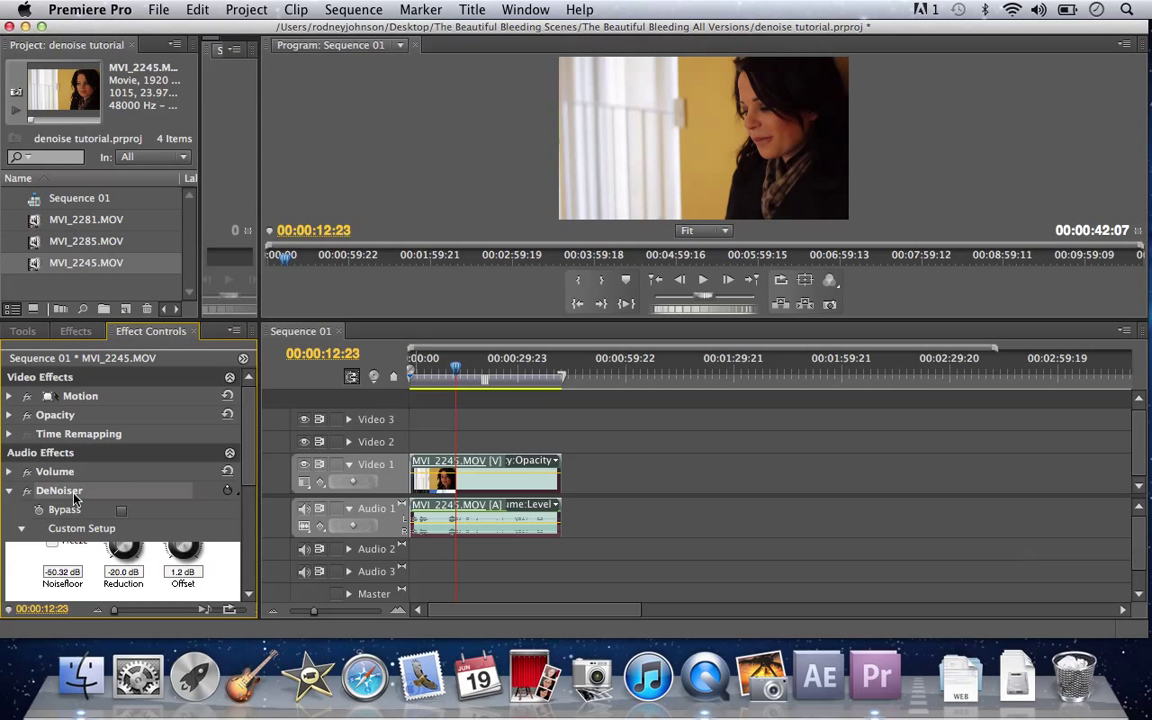
pyautogui.press('Delete')
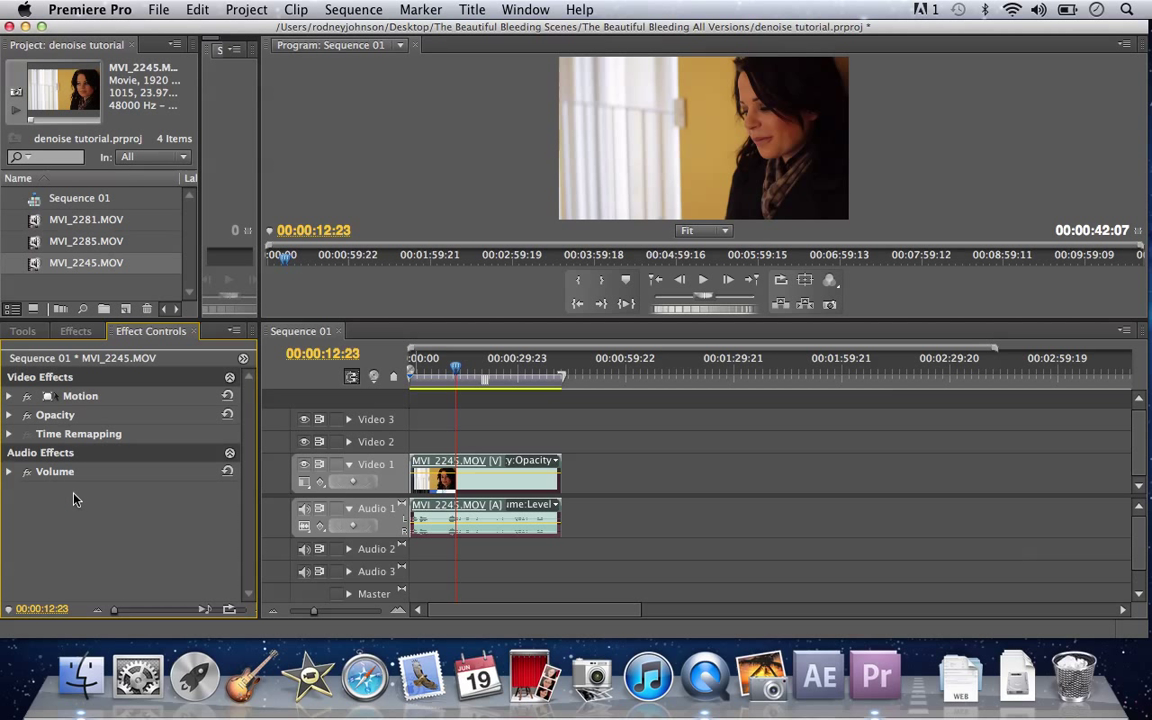